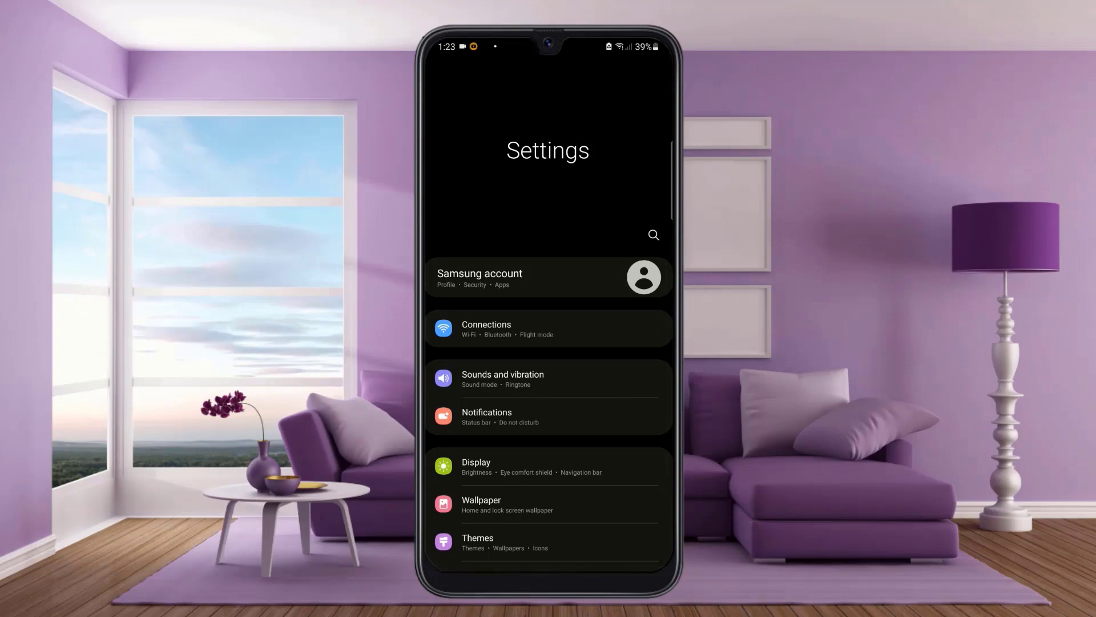
scroll(548, 411, down, 5)
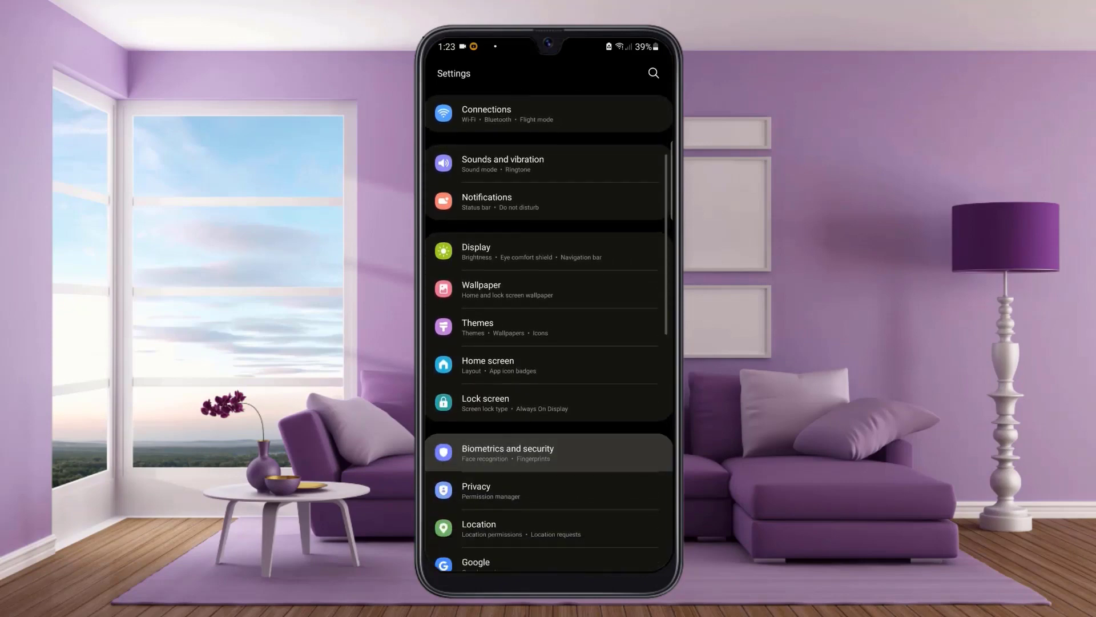
scroll(548, 453, down, 2)
scroll(548, 343, down, 3)
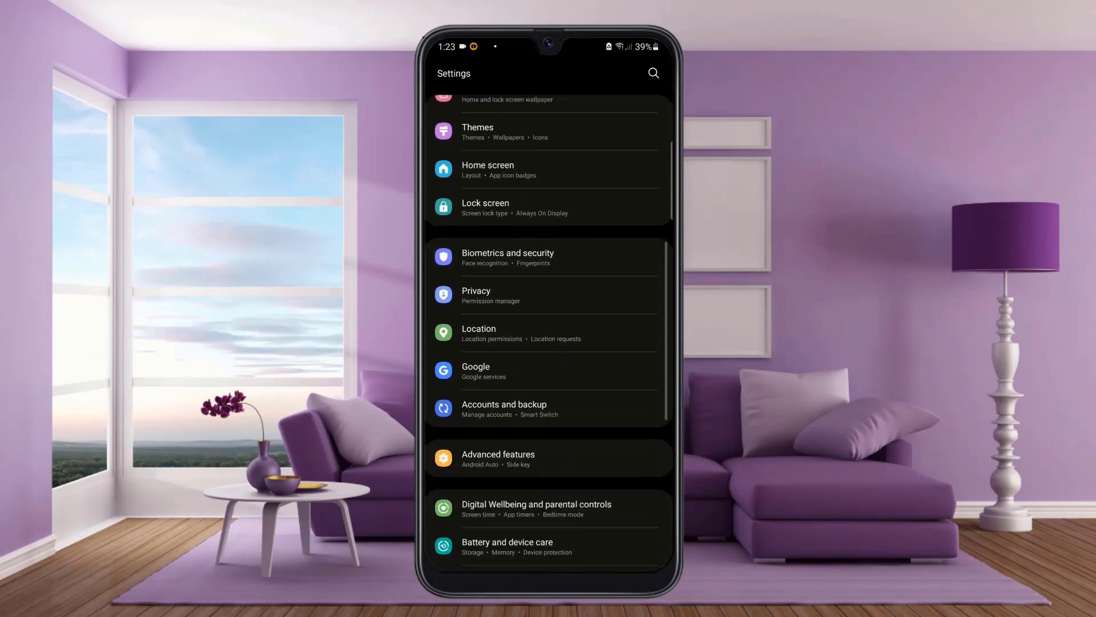
scroll(548, 343, down, 2)
scroll(549, 343, down, 3)
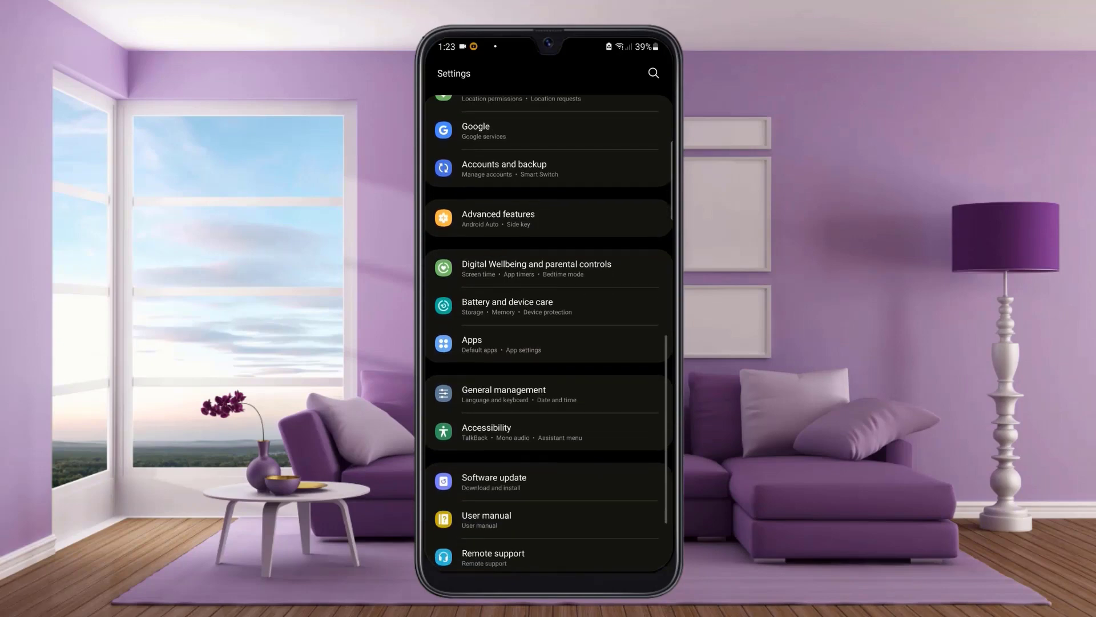
scroll(548, 343, down, 2)
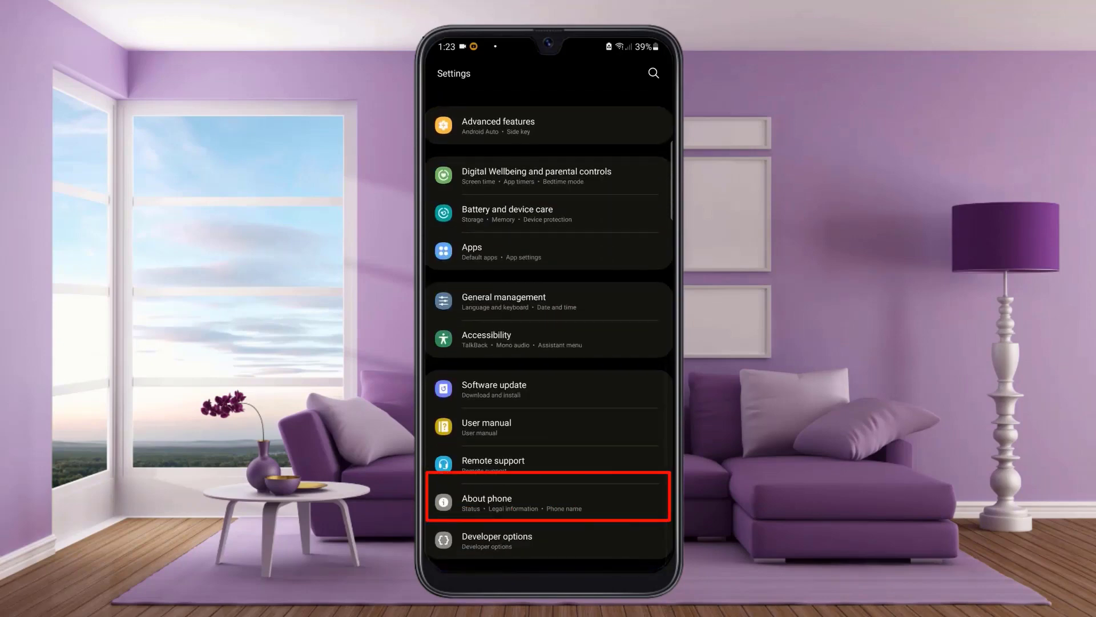
Open the About phone page from the Settings list.
click(486, 501)
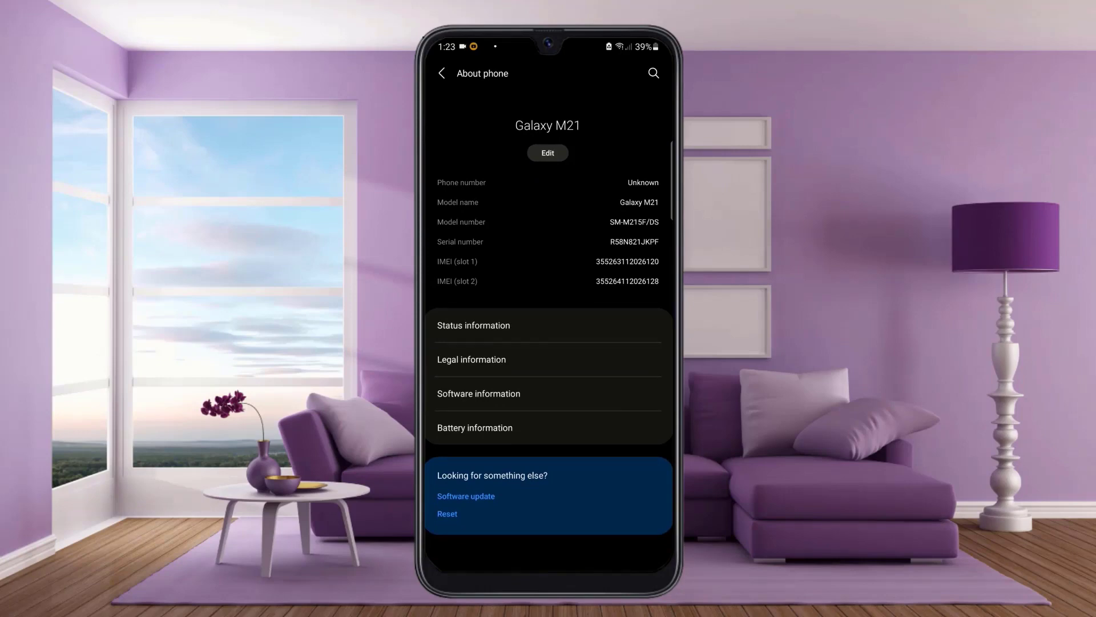
Check Build number under Software information, confirming developer mode is already on, then return to About phone.
click(479, 393)
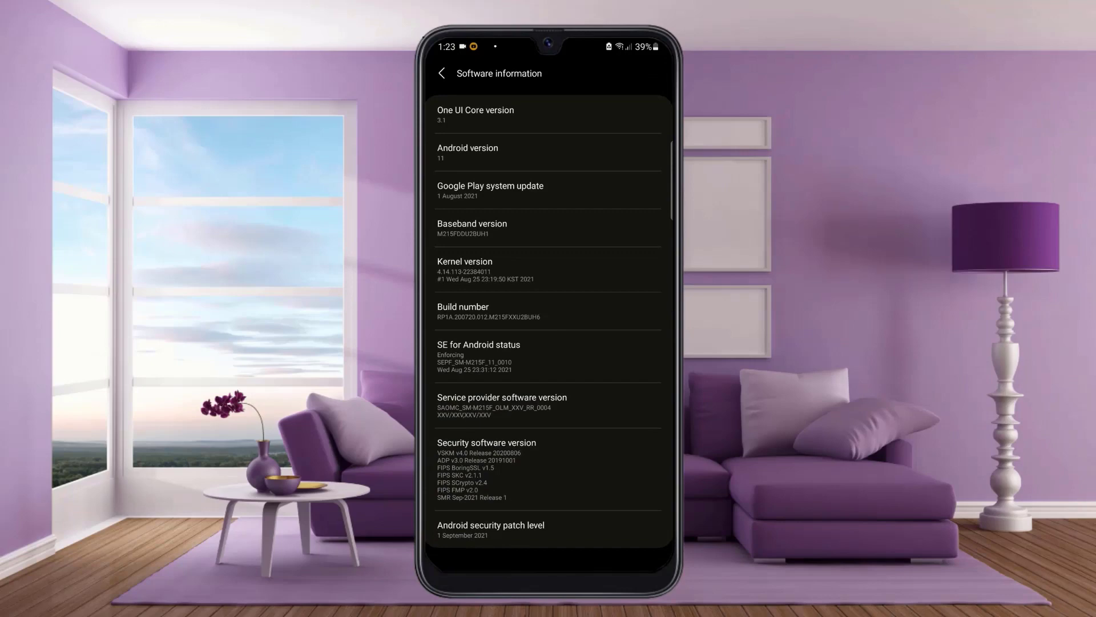
click(463, 311)
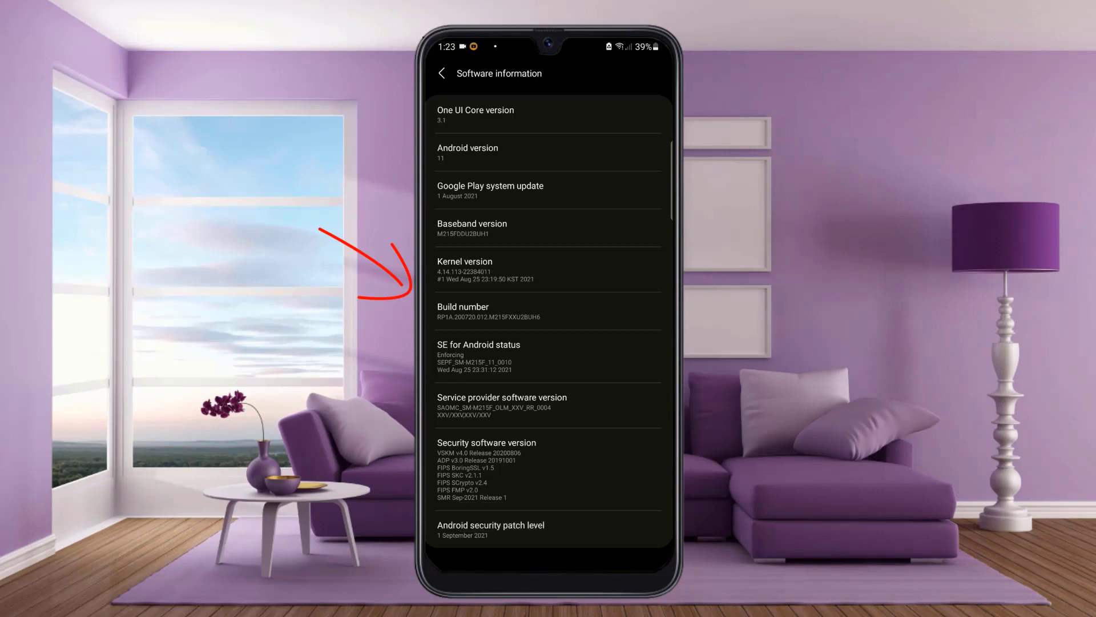
click(463, 311)
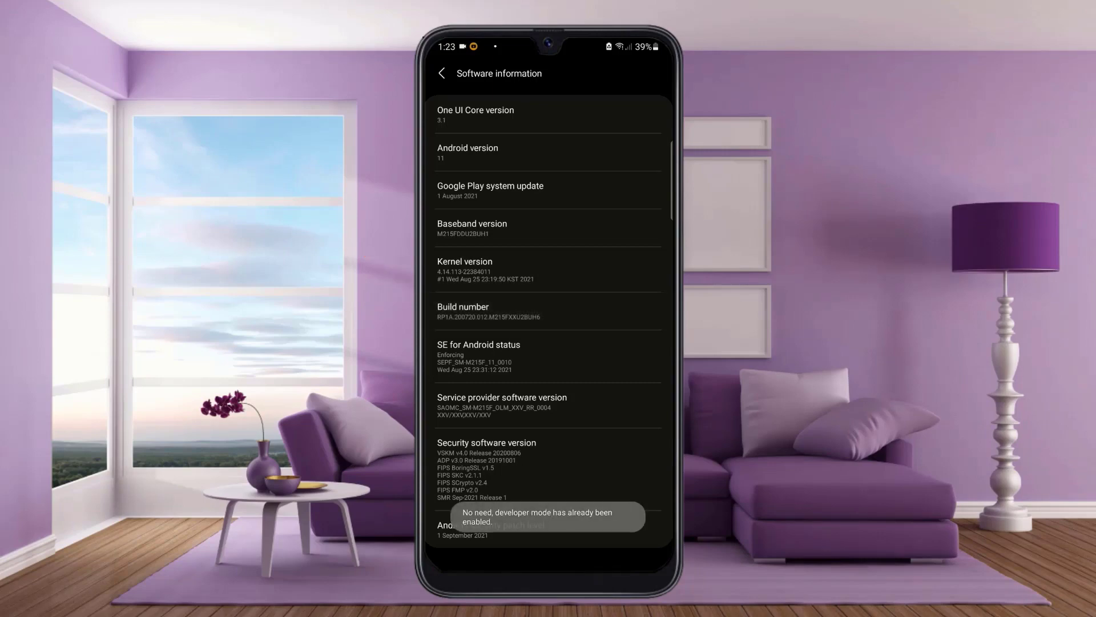
click(442, 73)
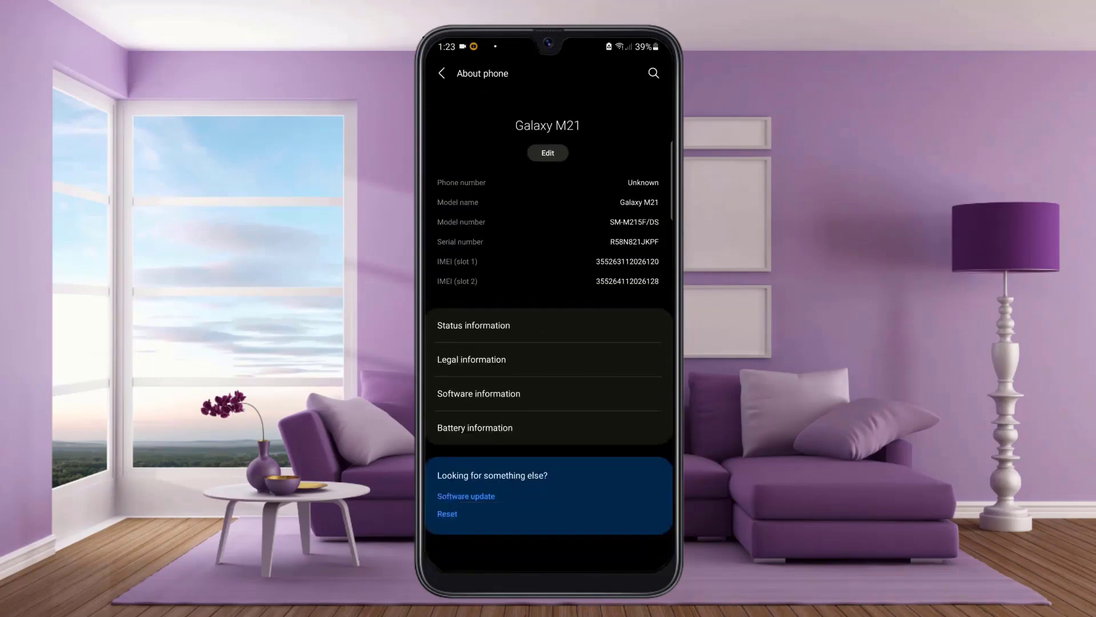
Switch on Developer options, accept Allow development settings, and bring up settings search.
click(442, 73)
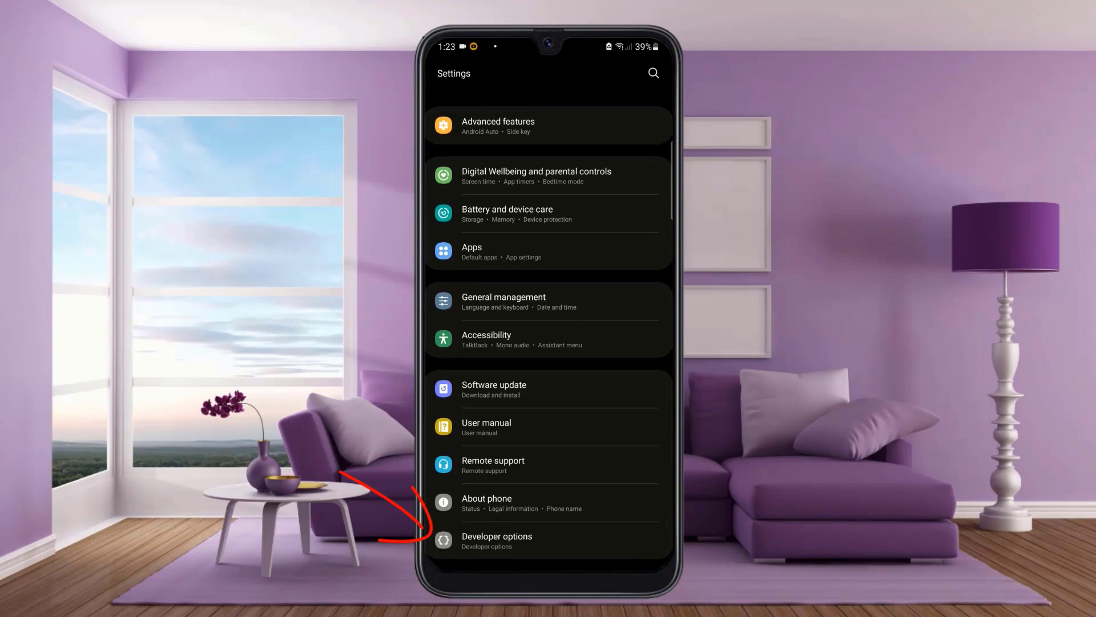
click(497, 540)
click(645, 114)
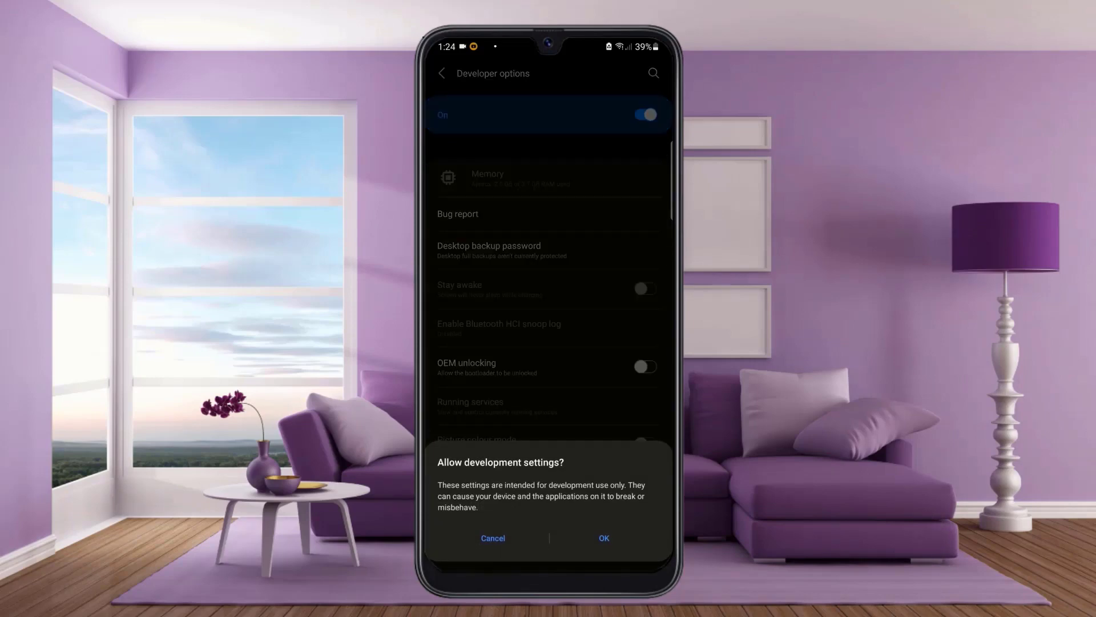
click(603, 538)
click(653, 73)
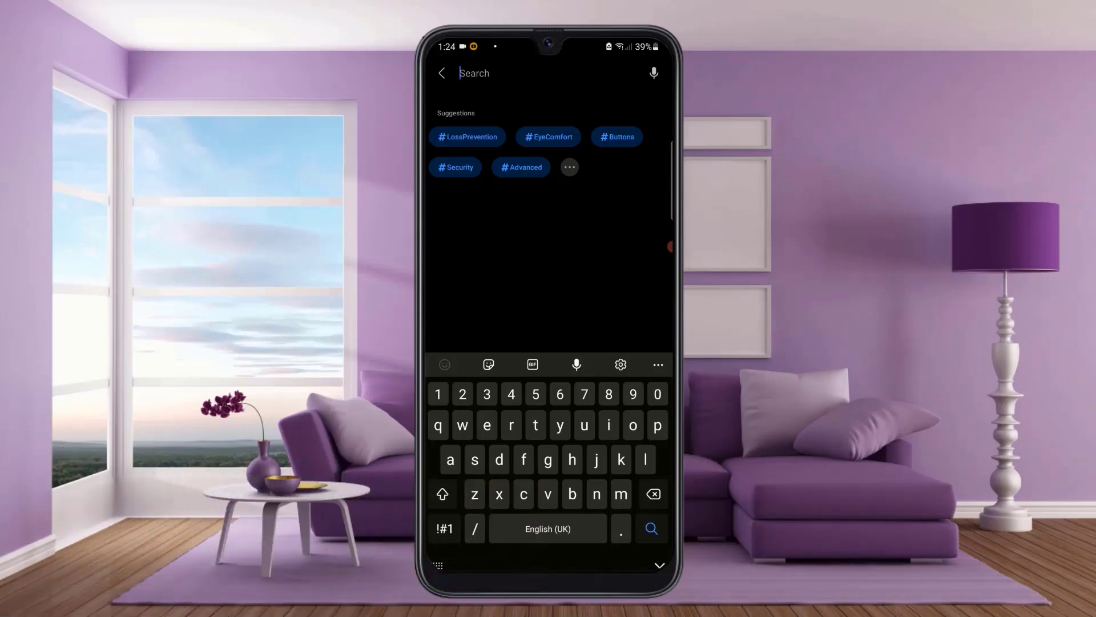
text(li)
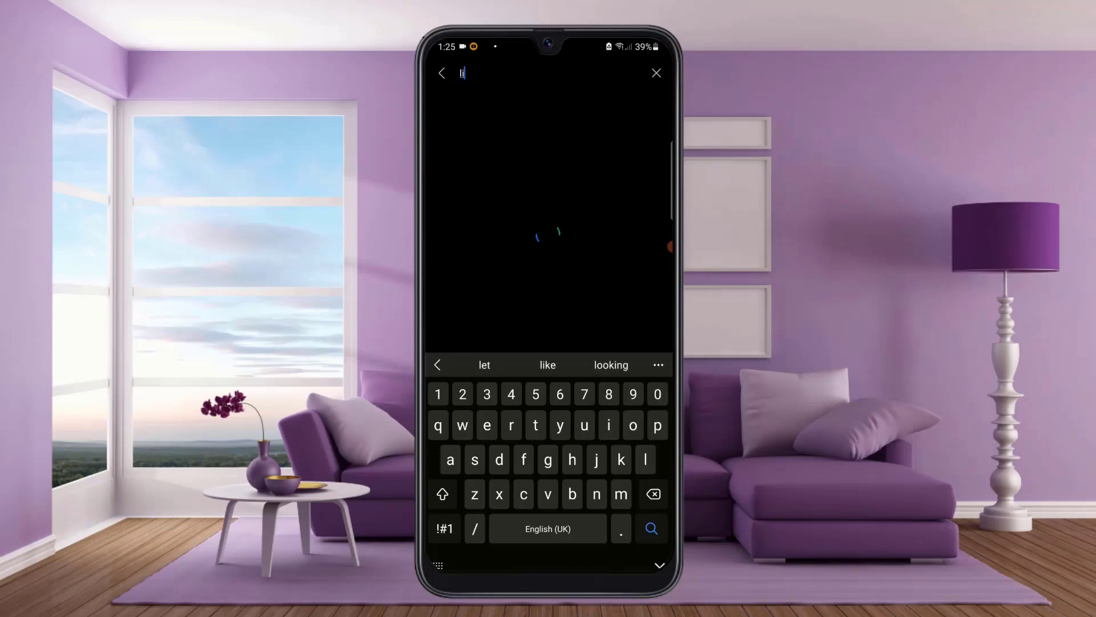
text(mit)
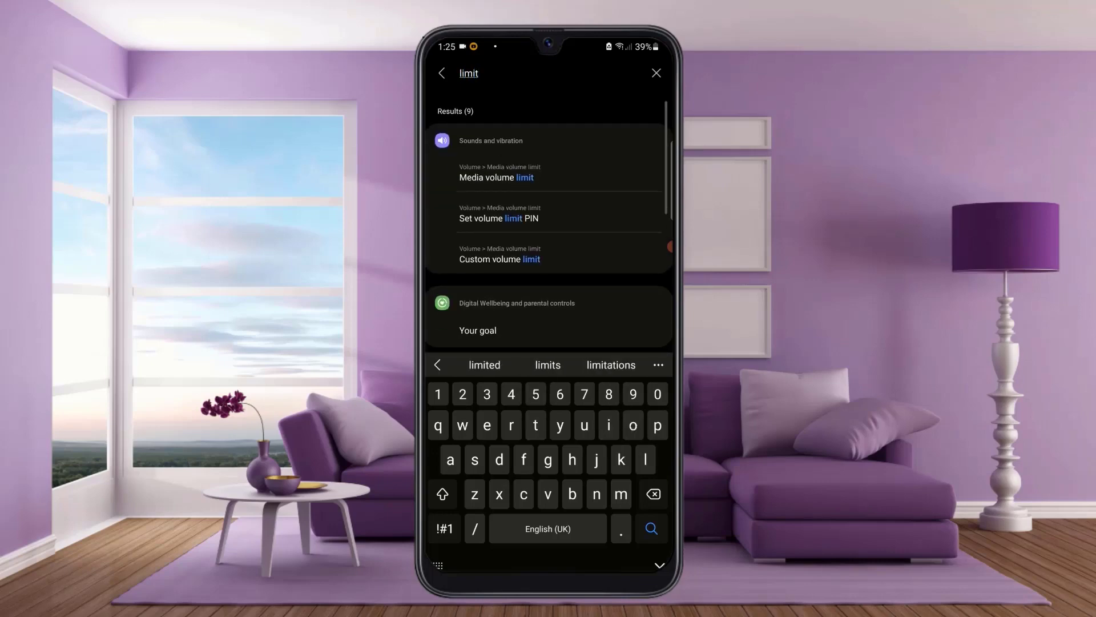
text( bac)
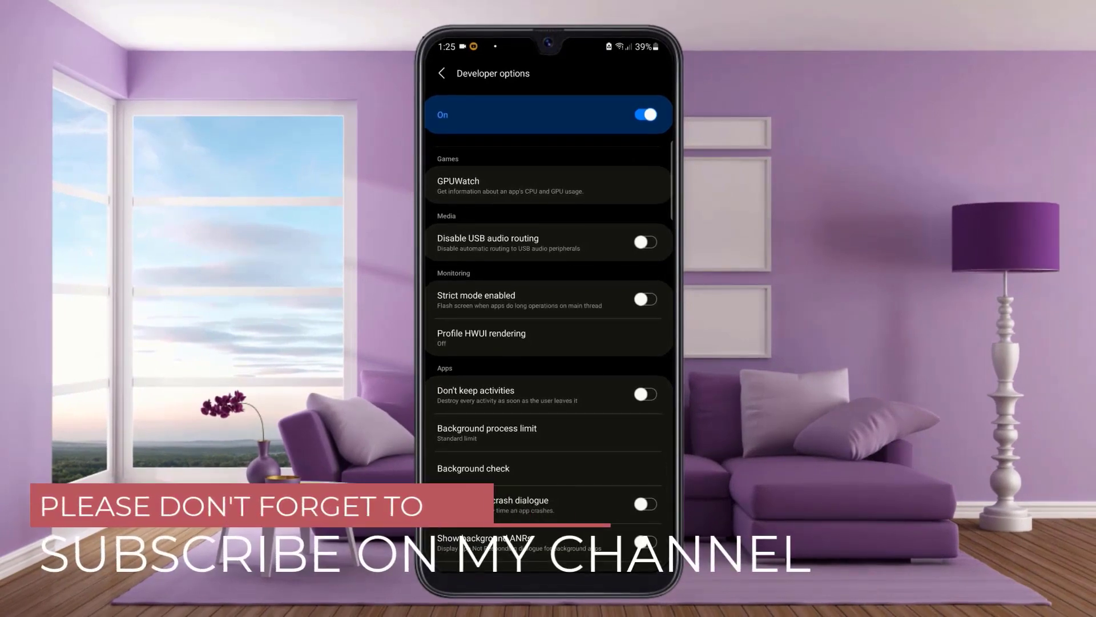
Open the Background process limit choices in Developer options.
click(486, 432)
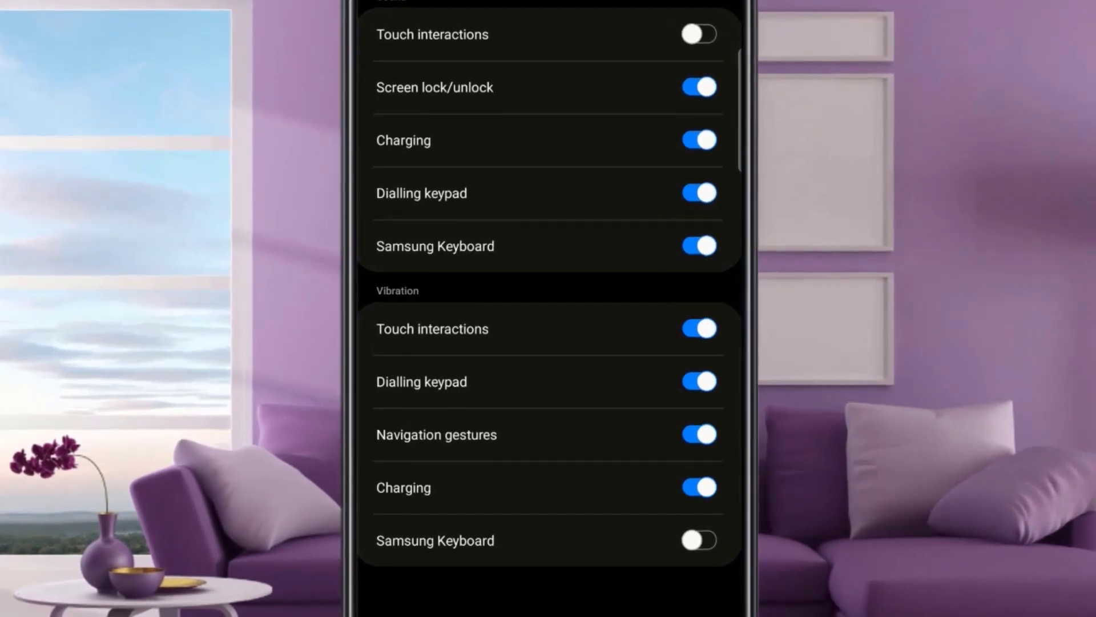
Turn off the screen lock, charging, Samsung Keyboard and dialling keypad sounds.
click(700, 139)
click(698, 87)
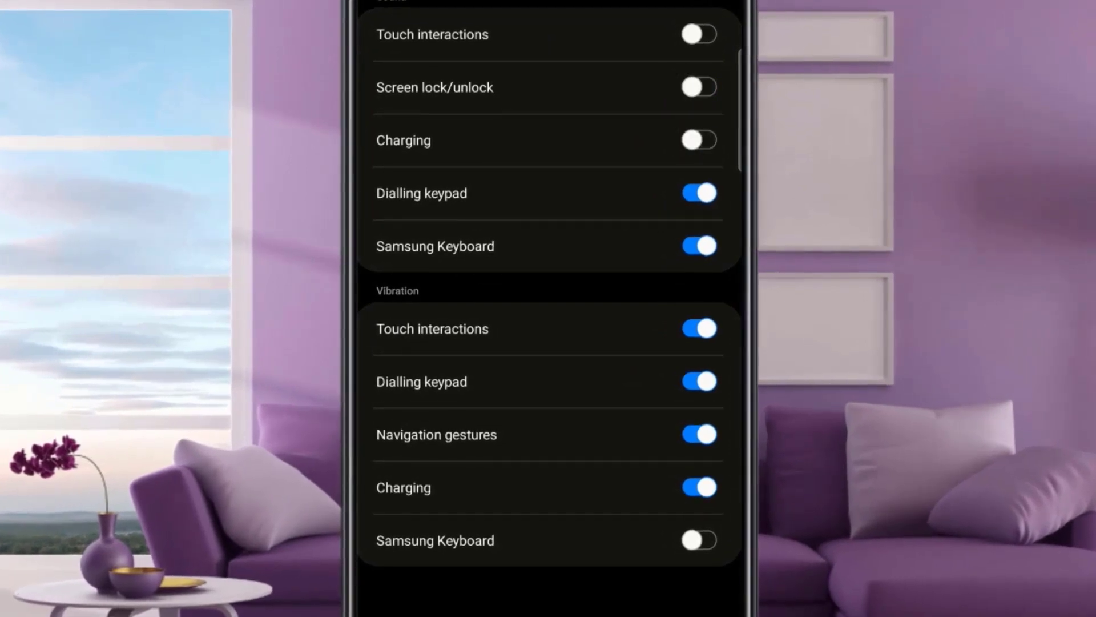
click(699, 246)
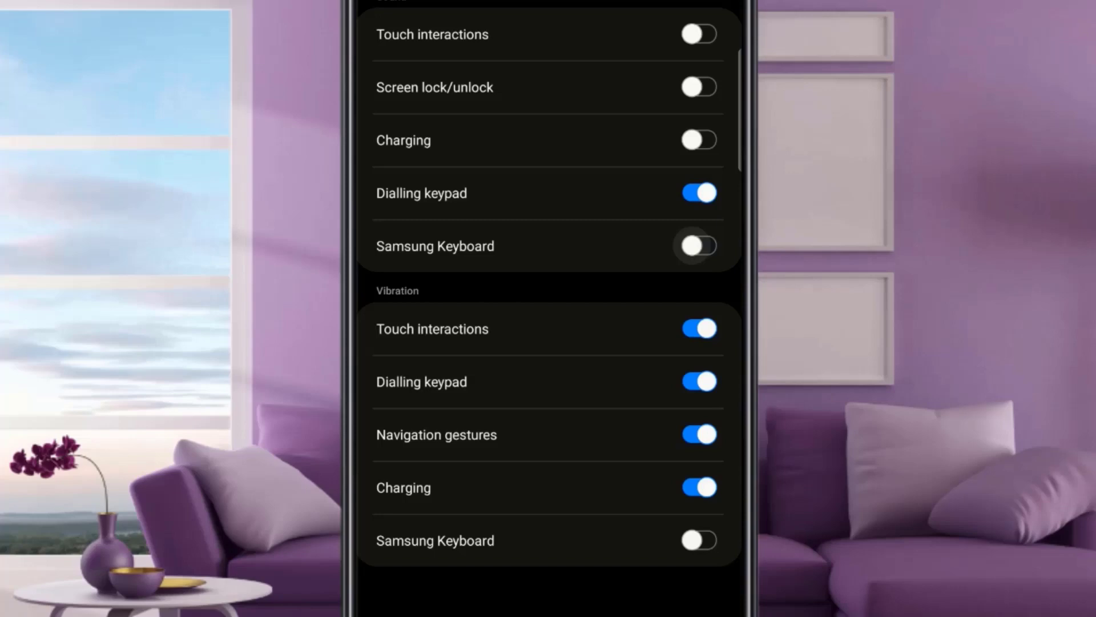
click(699, 192)
Turn off touch, dialling keypad, navigation gesture and charging vibrations, then return to the main Settings list.
click(699, 328)
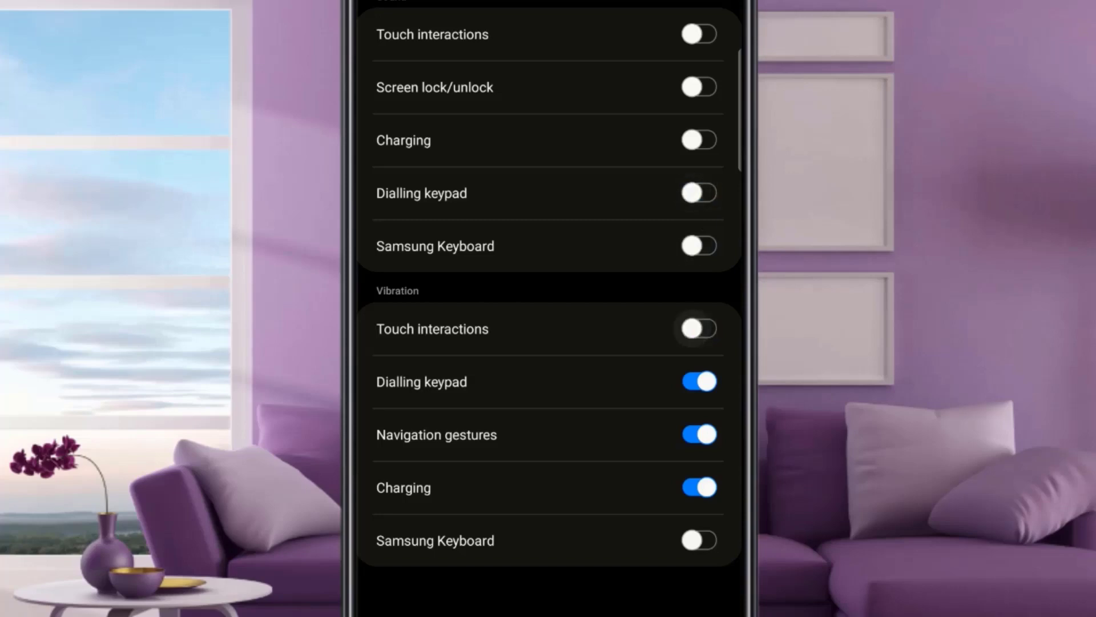
click(699, 381)
click(699, 434)
click(700, 488)
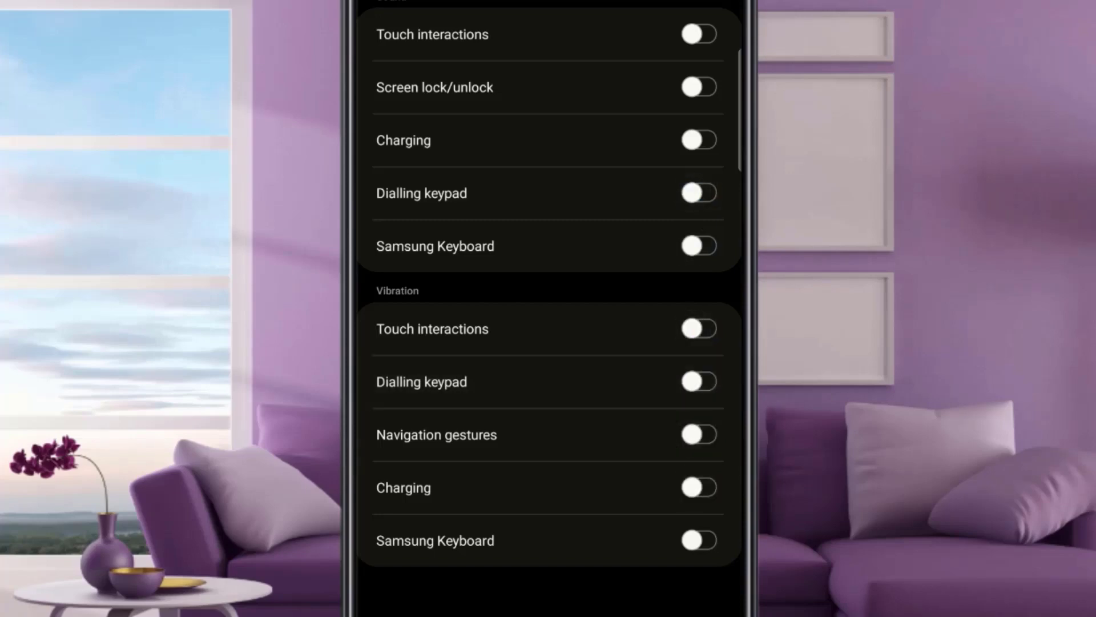
key(Escape)
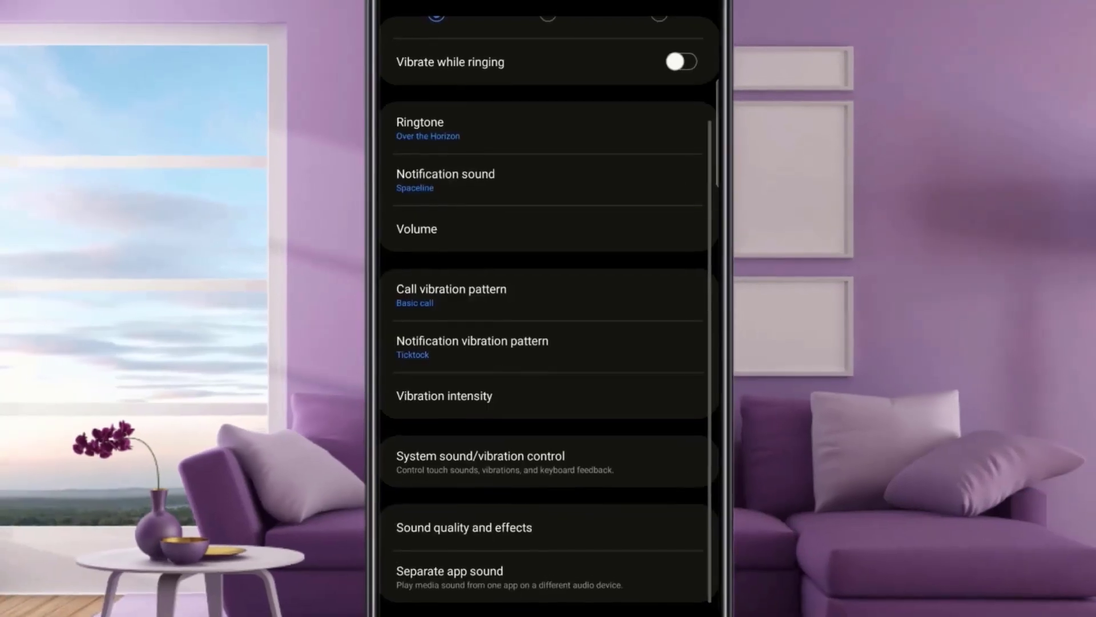
key(Escape)
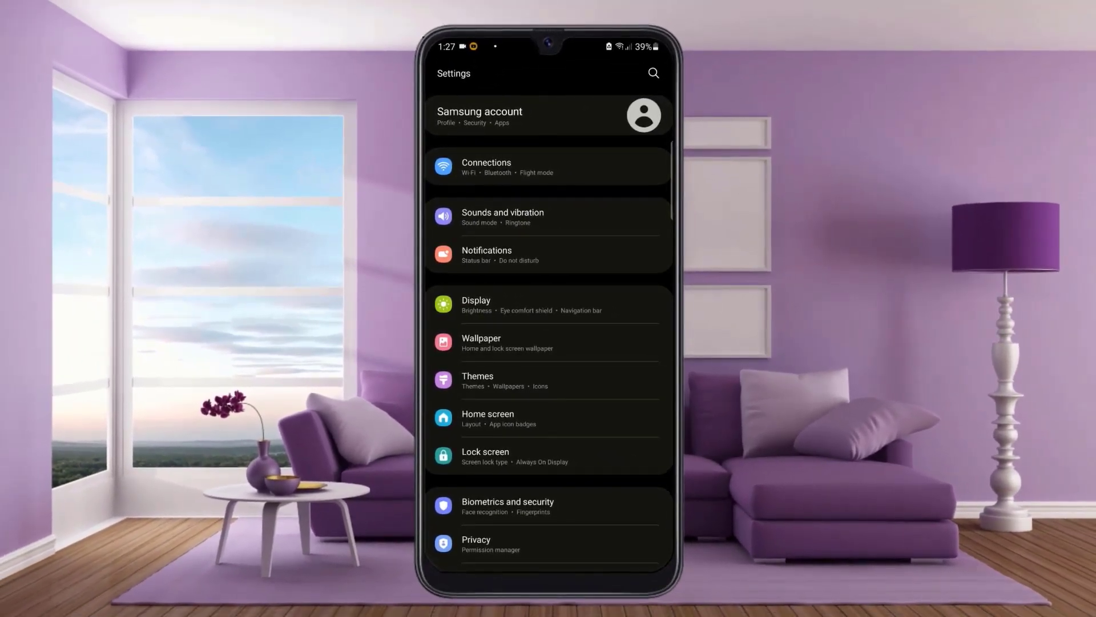
Exit Settings to the phone's home screen with the Home key.
key(Home)
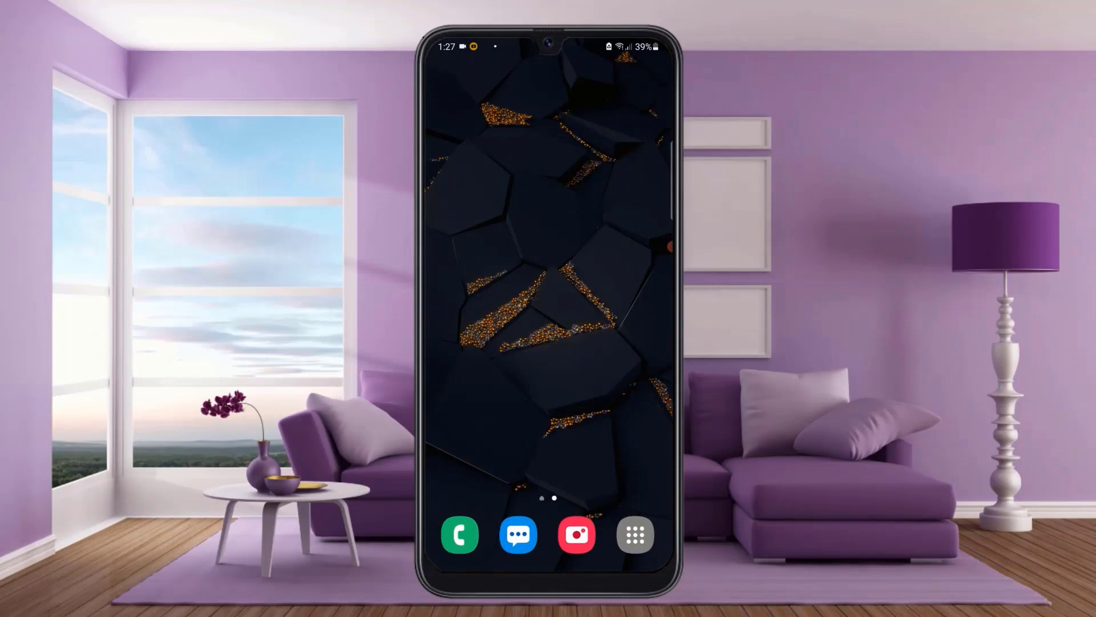